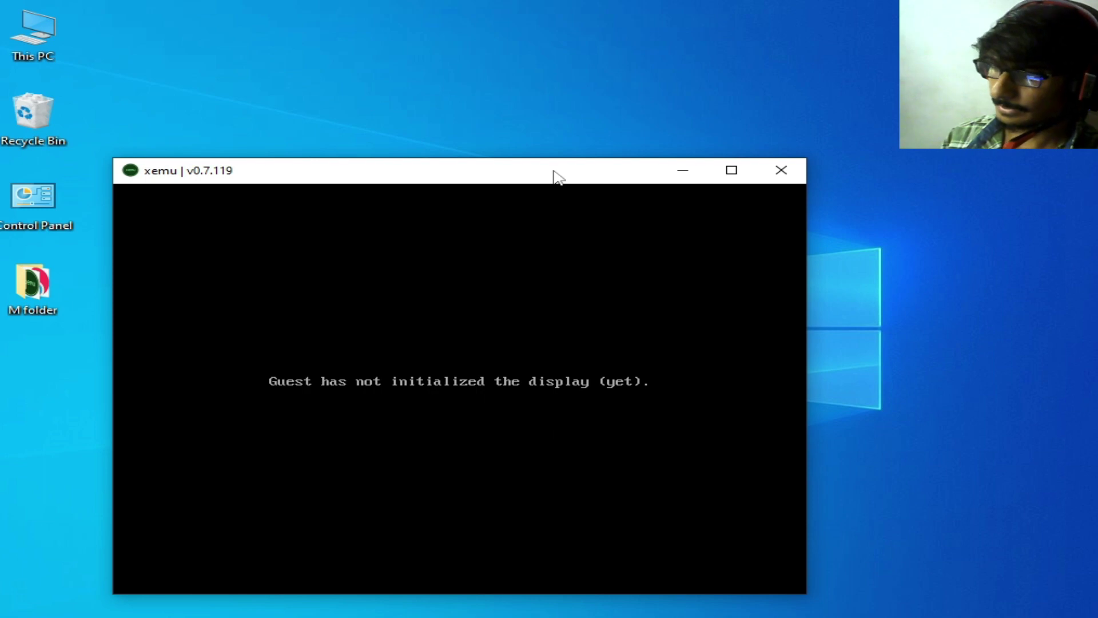
# Search Windows for "dev" and open Device Manager.
pyautogui.moveTo(635, 229)
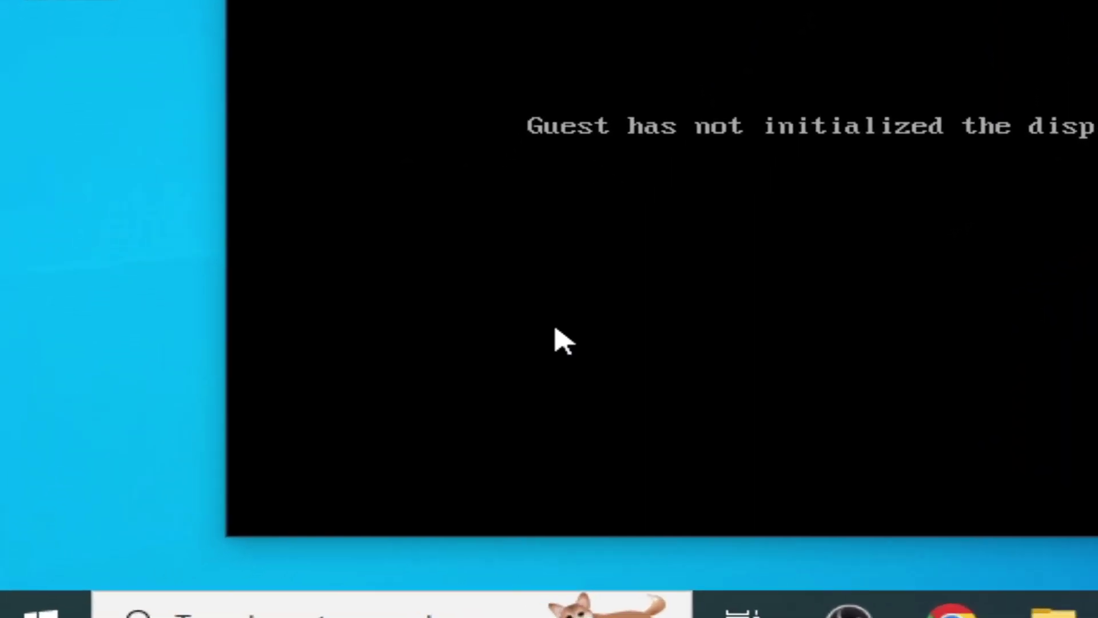
pyautogui.click(206, 607)
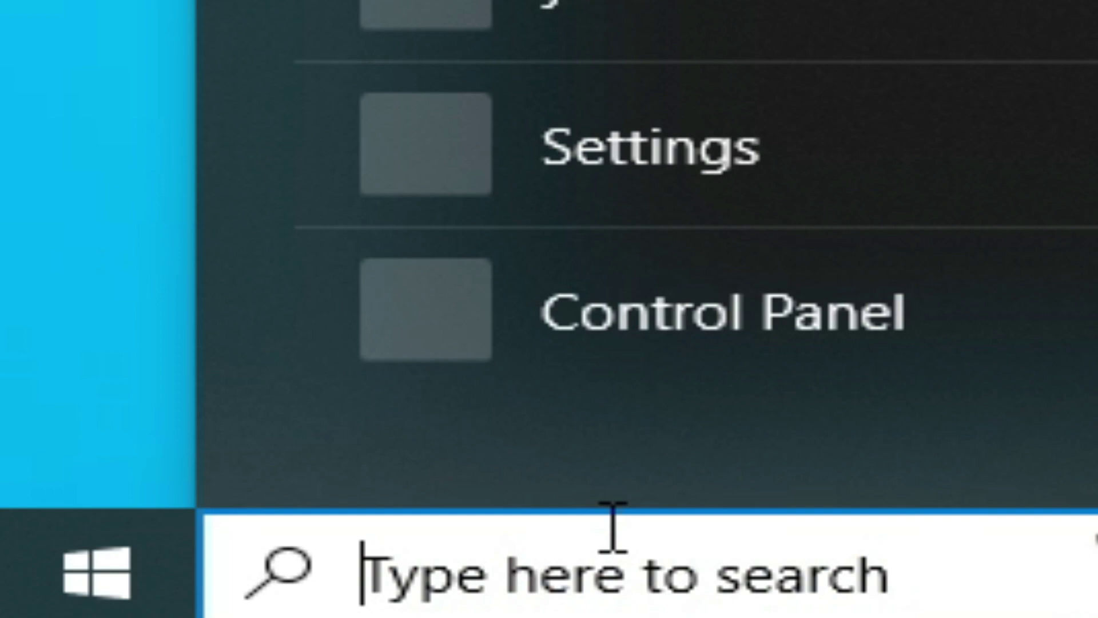
pyautogui.write('dev')
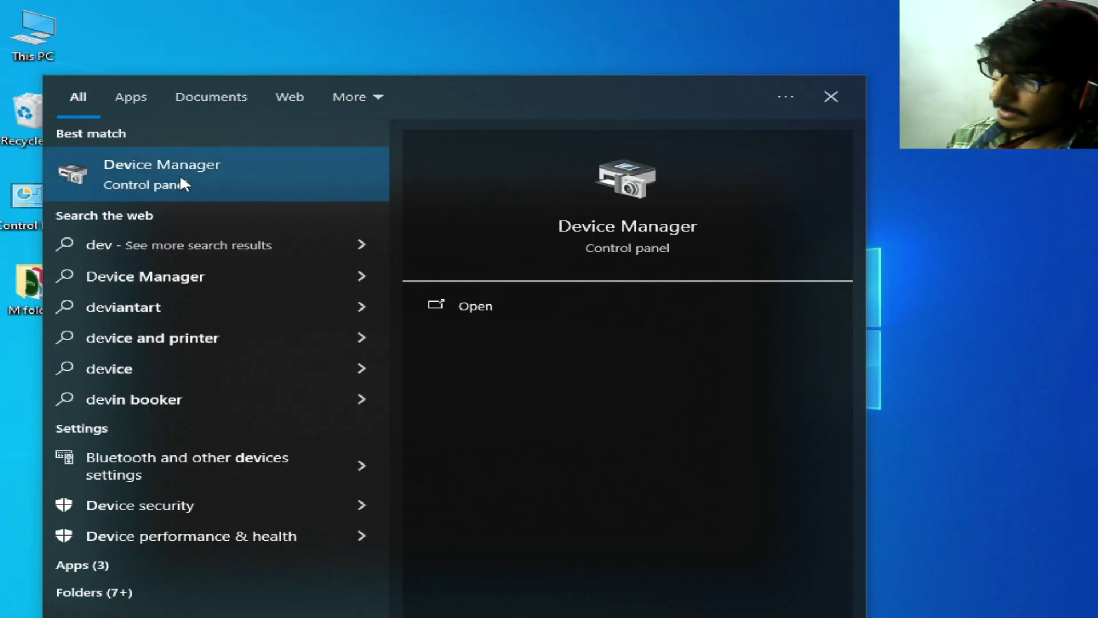
pyautogui.click(180, 176)
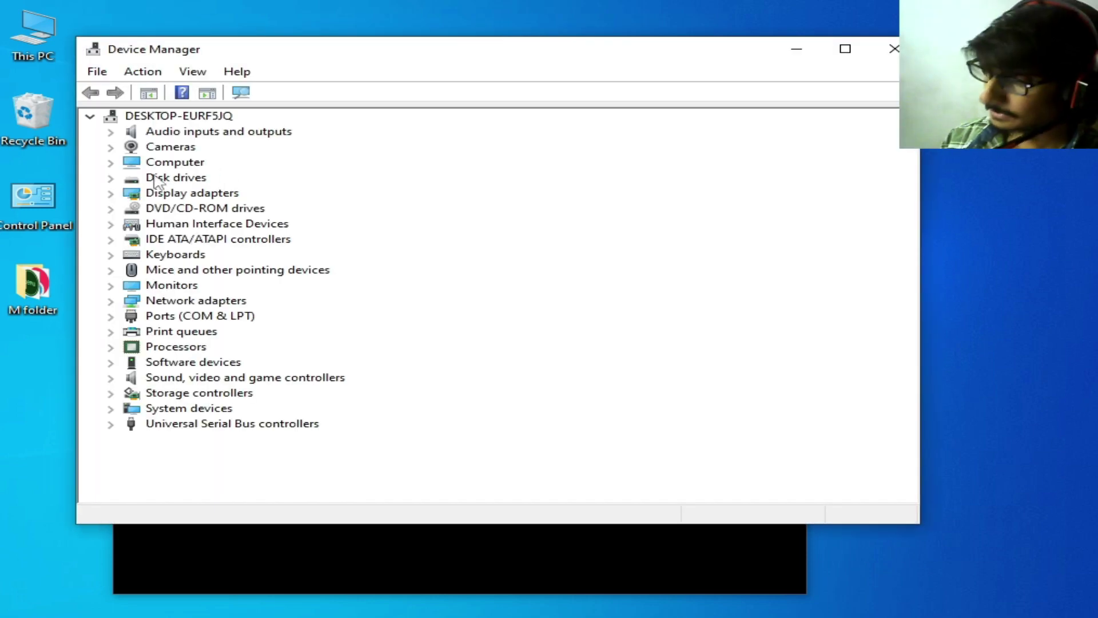
# Check the driver properties of the NVIDIA GeForce GTX 750 display adapter, and close Device Manager.
pyautogui.click(110, 193)
pyautogui.click(197, 209)
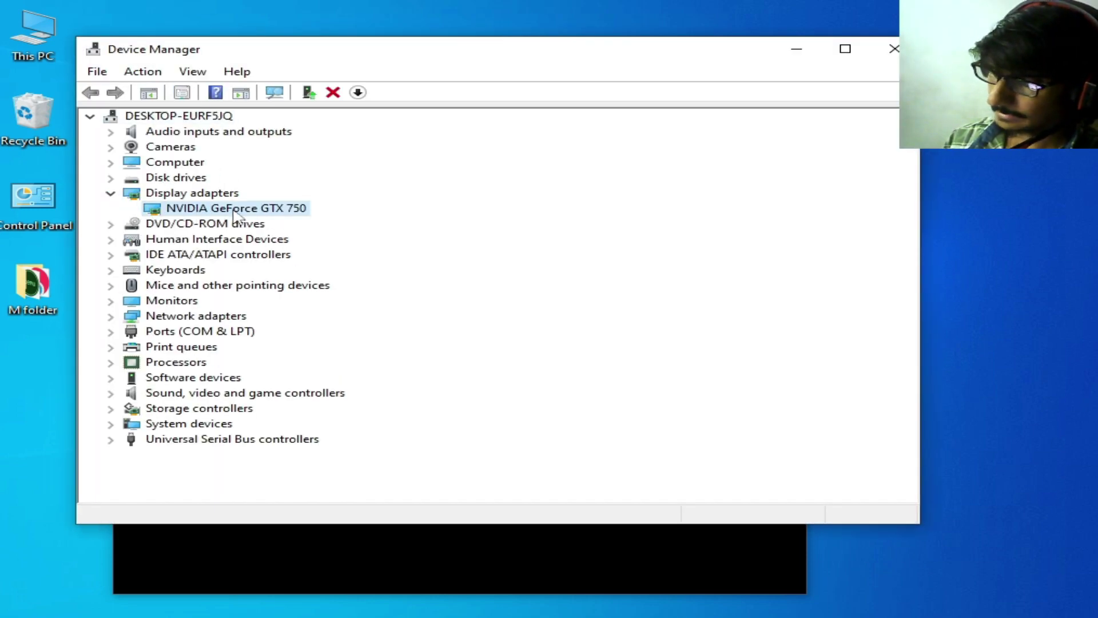
pyautogui.rightClick(233, 209)
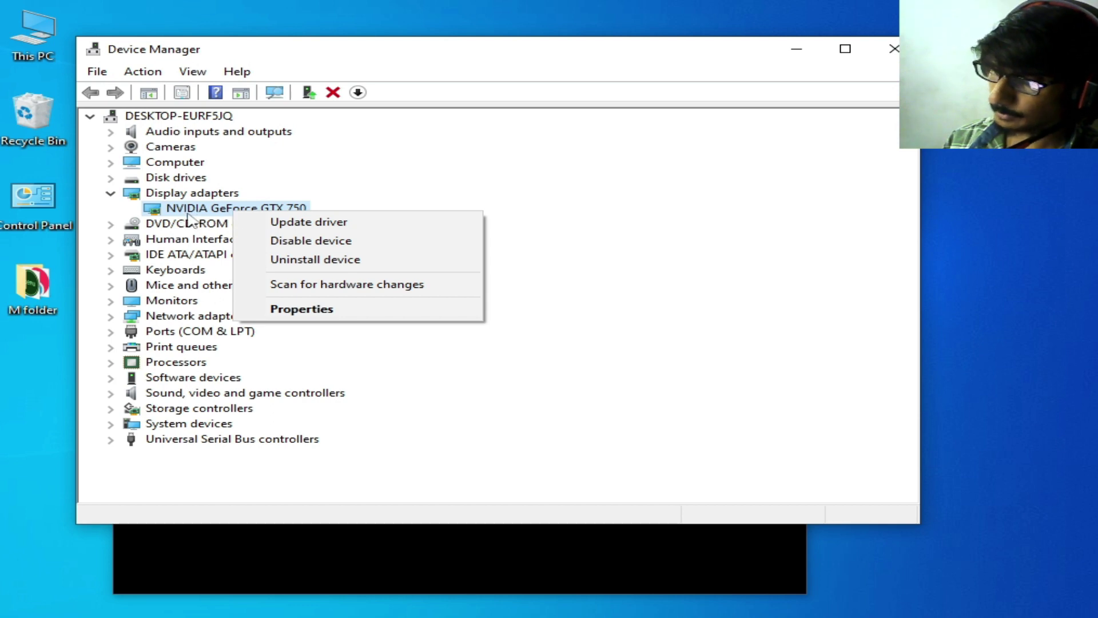
pyautogui.click(286, 310)
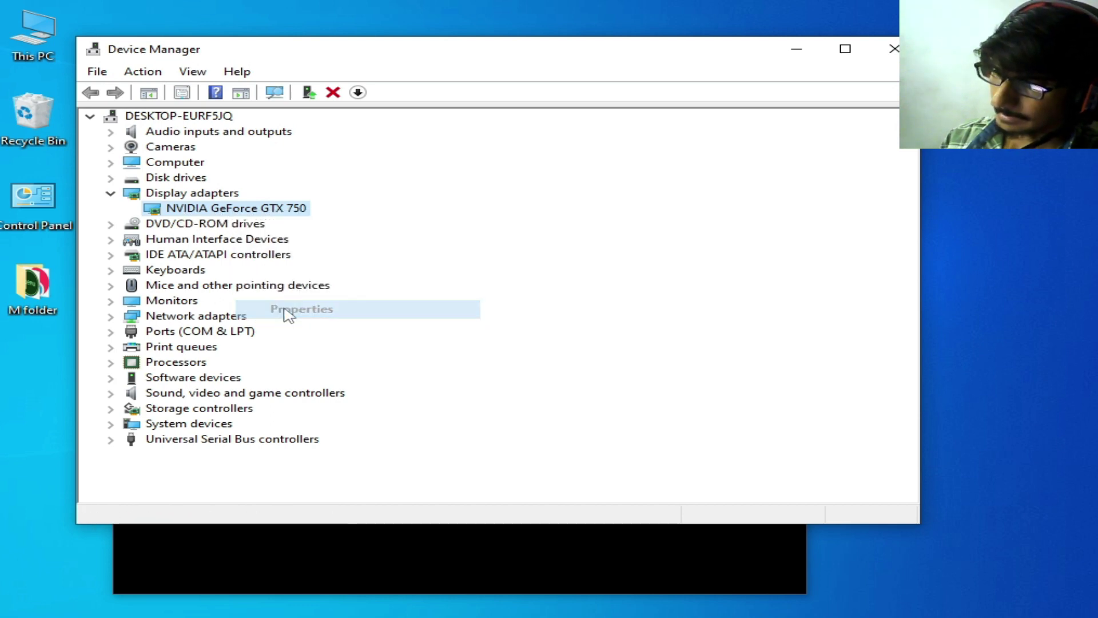
pyautogui.click(369, 130)
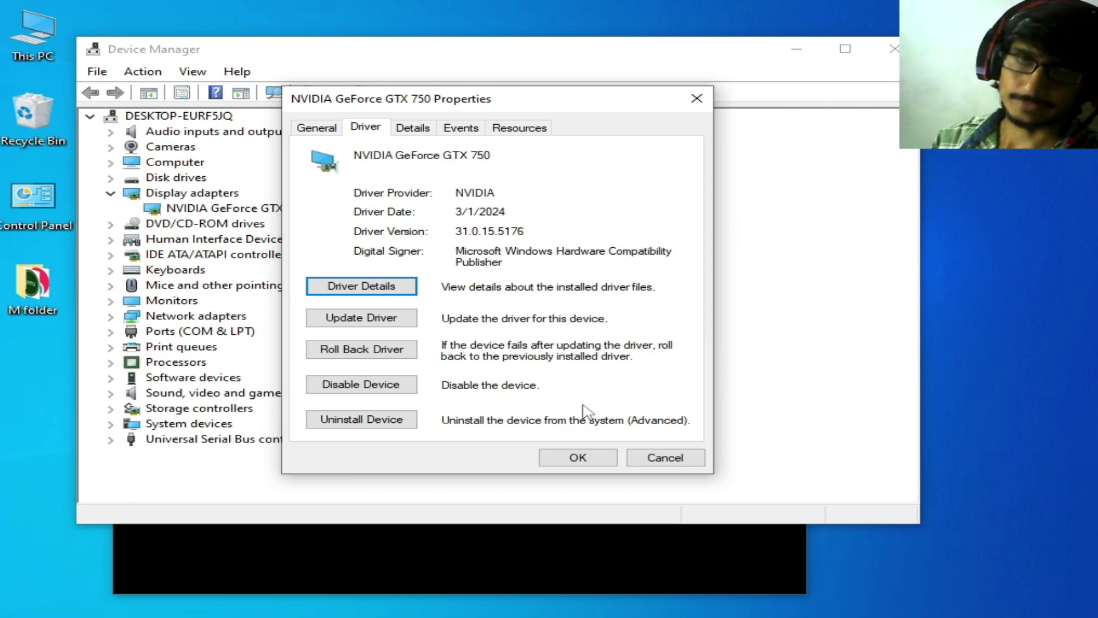
pyautogui.click(593, 463)
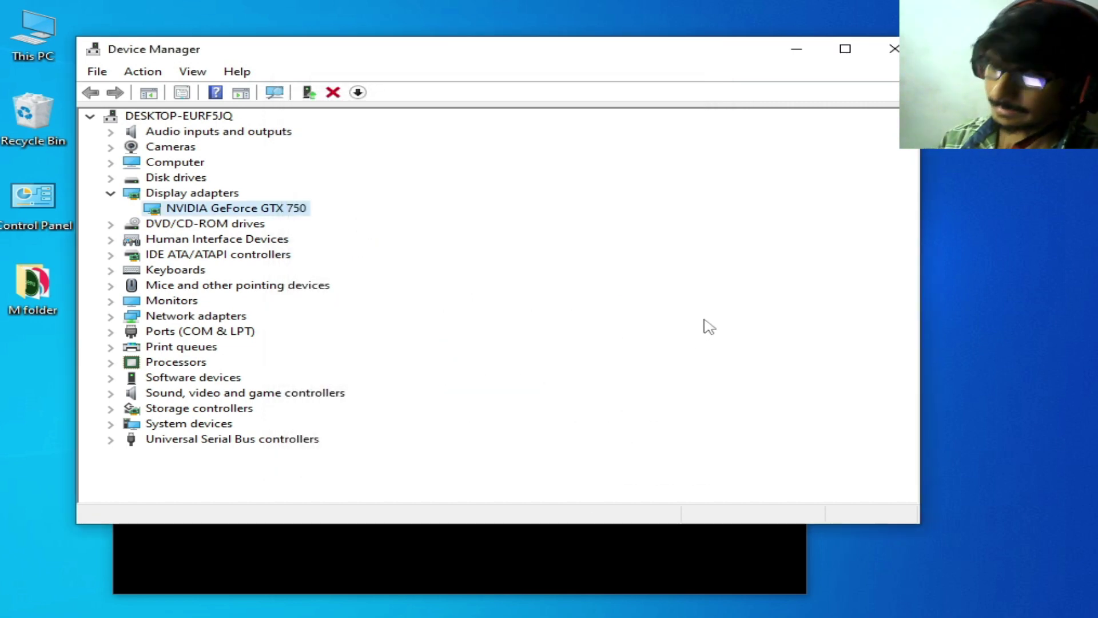
pyautogui.click(894, 49)
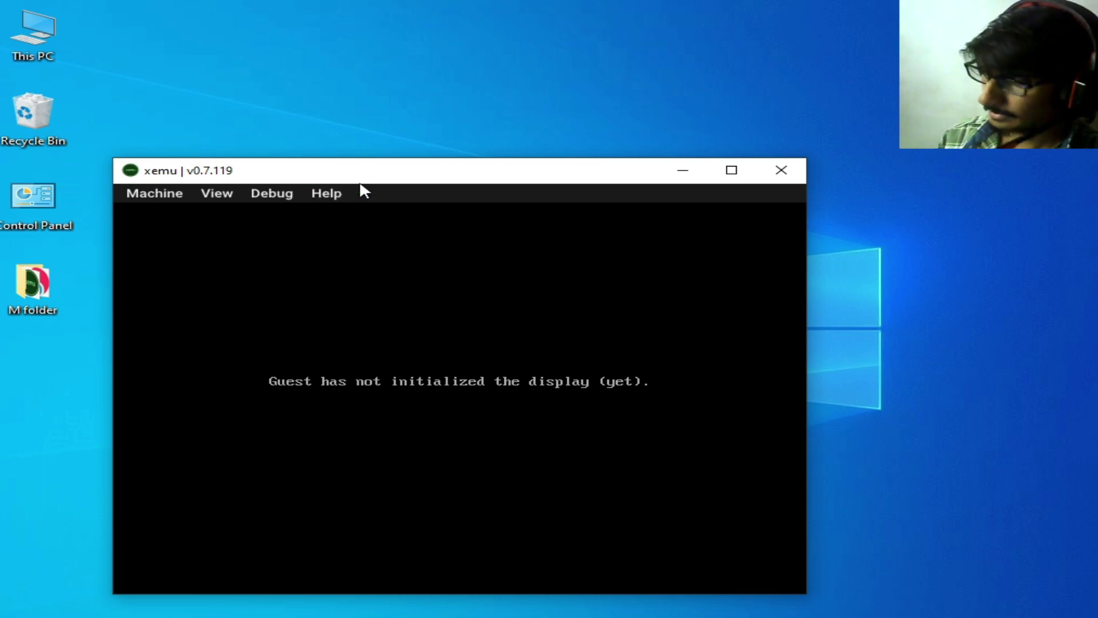
# Open the xemu system settings and start choosing a new MCPX Boot ROM file.
pyautogui.moveTo(382, 172); pyautogui.dragTo(382, 109)
pyautogui.click(168, 132)
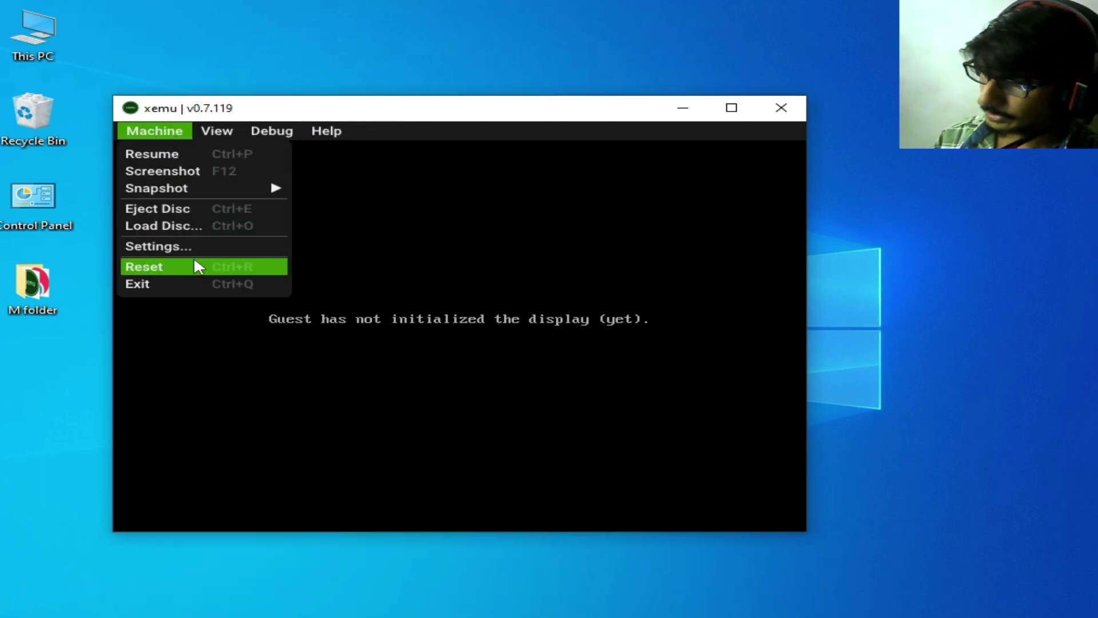
pyautogui.click(147, 249)
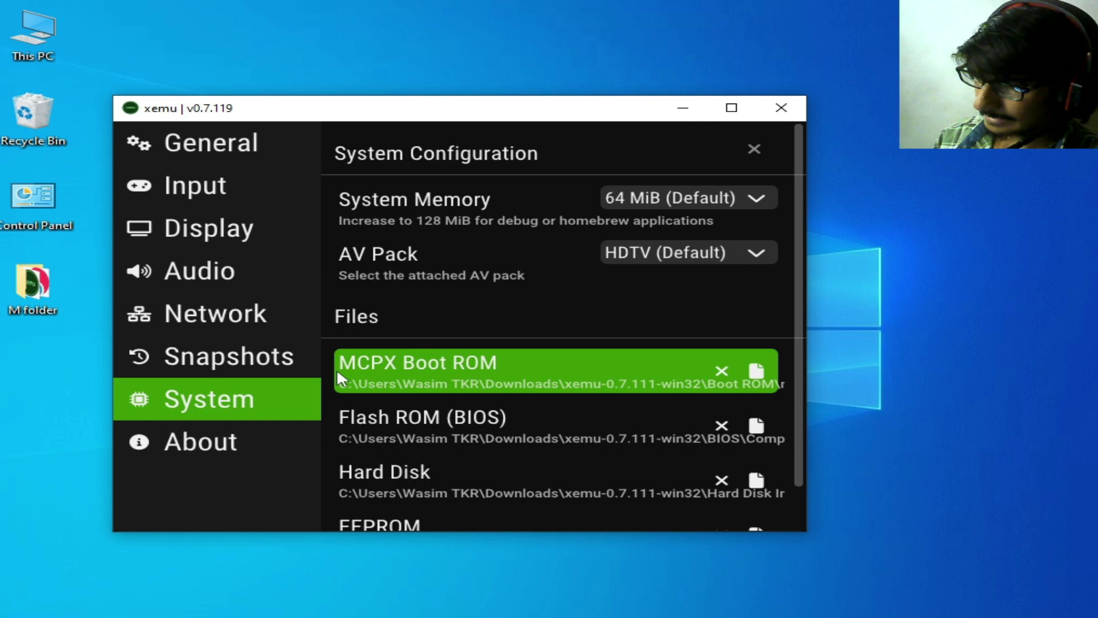
pyautogui.click(759, 378)
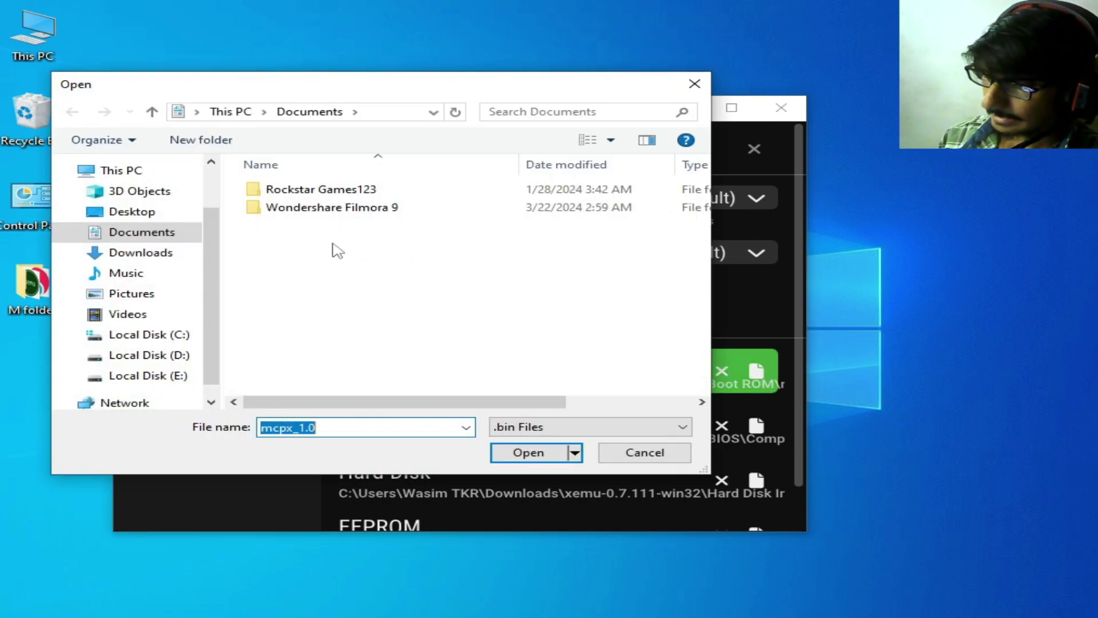
# Show all file types on the Desktop and go to the folder that the xemu shortcut points to.
pyautogui.click(143, 215)
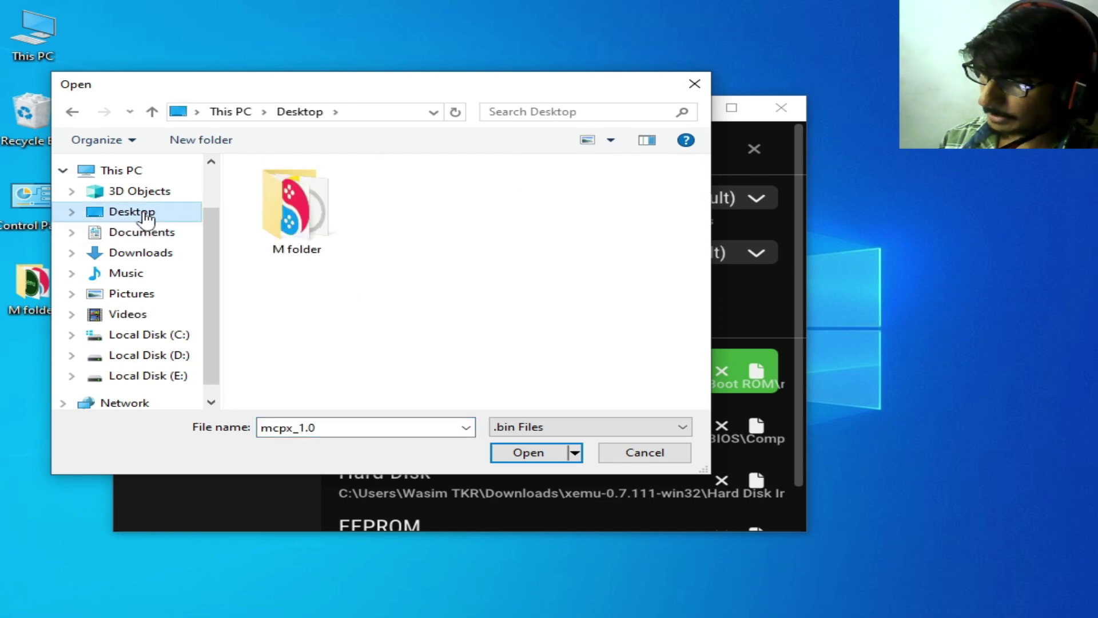
pyautogui.click(588, 429)
pyautogui.click(550, 469)
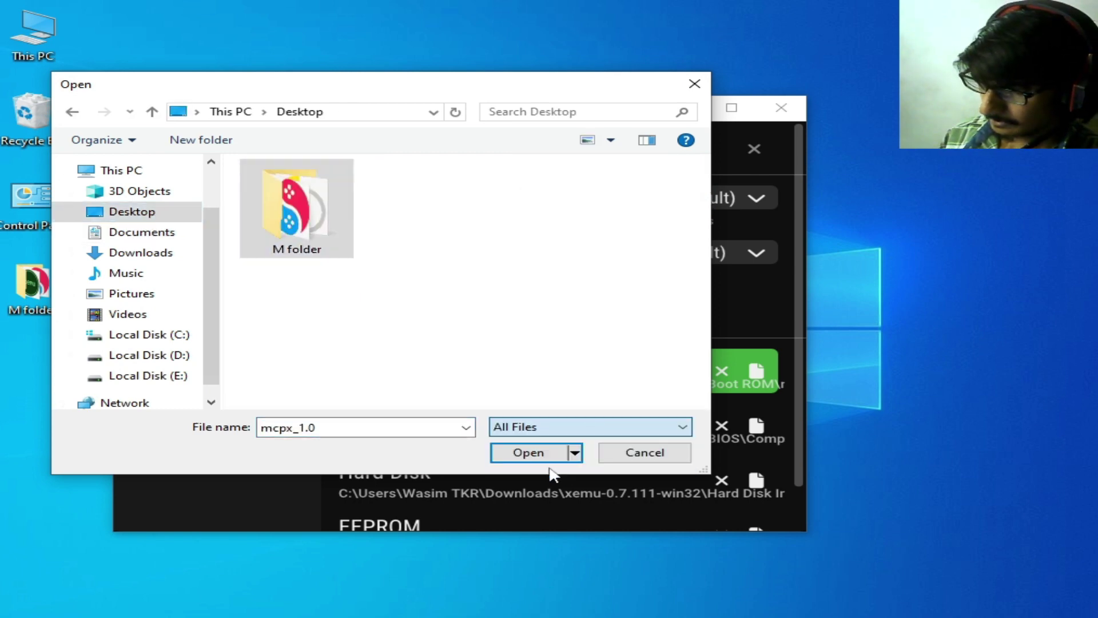
pyautogui.click(624, 427)
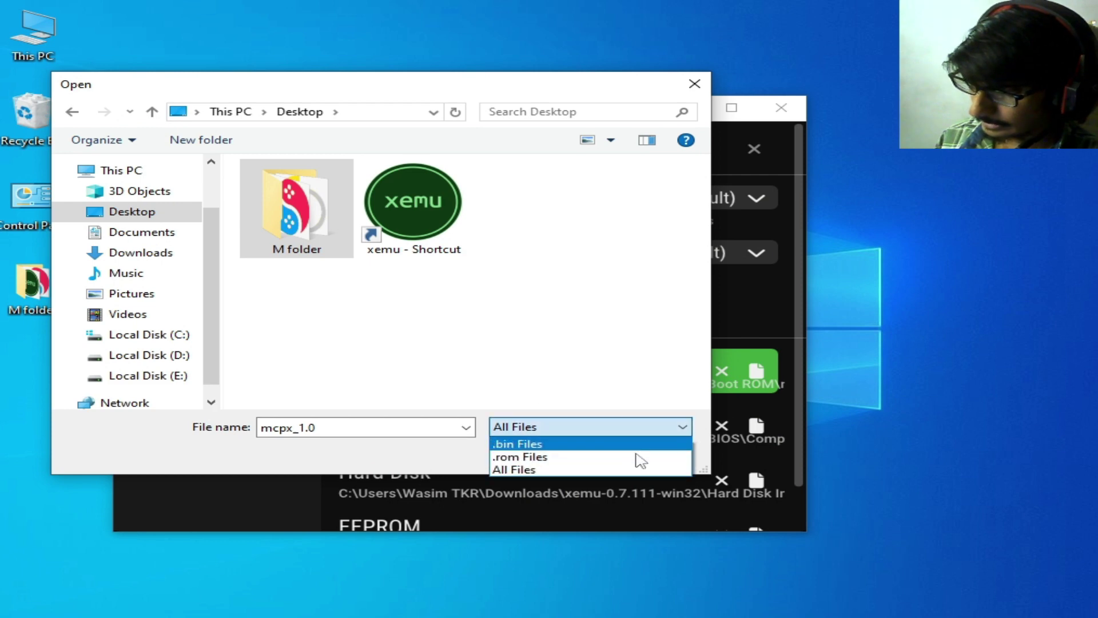
pyautogui.click(517, 470)
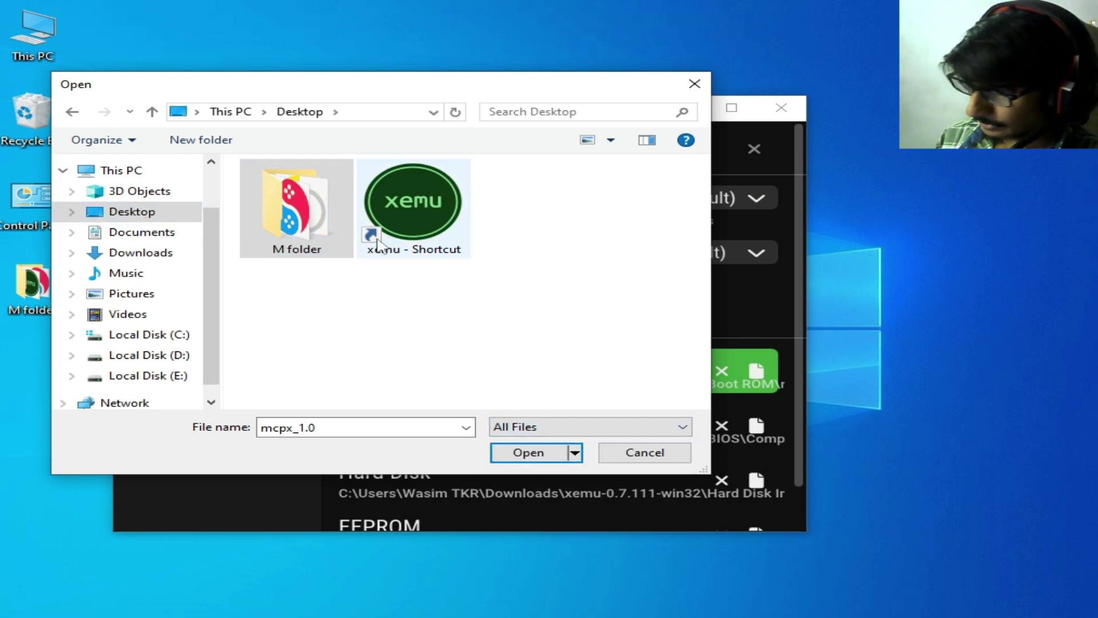
pyautogui.click(418, 225)
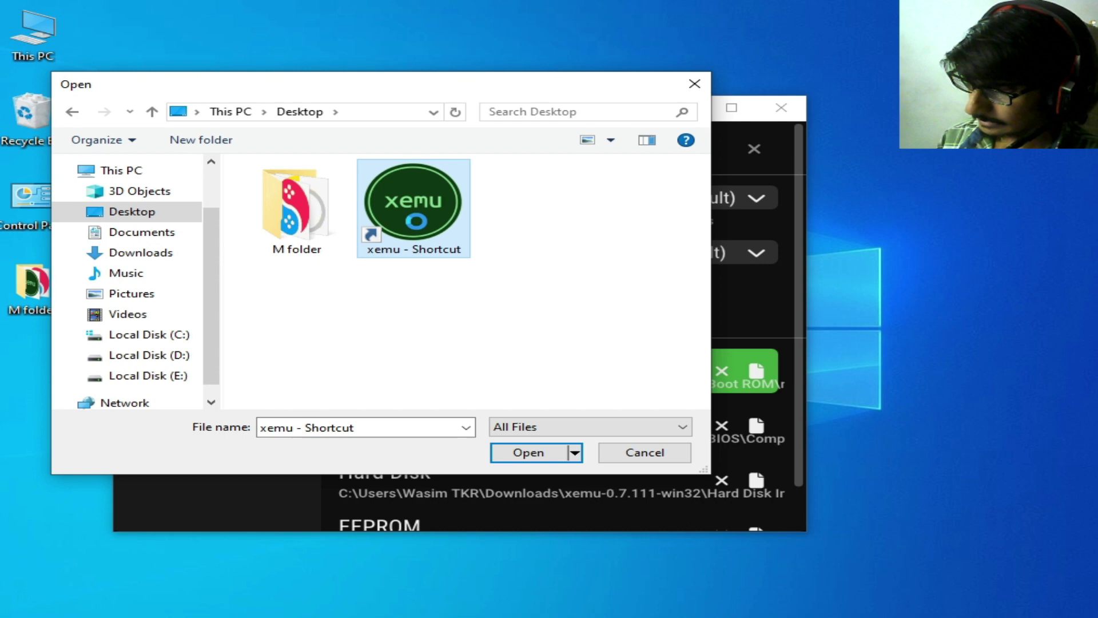
pyautogui.rightClick(415, 246)
pyautogui.click(493, 257)
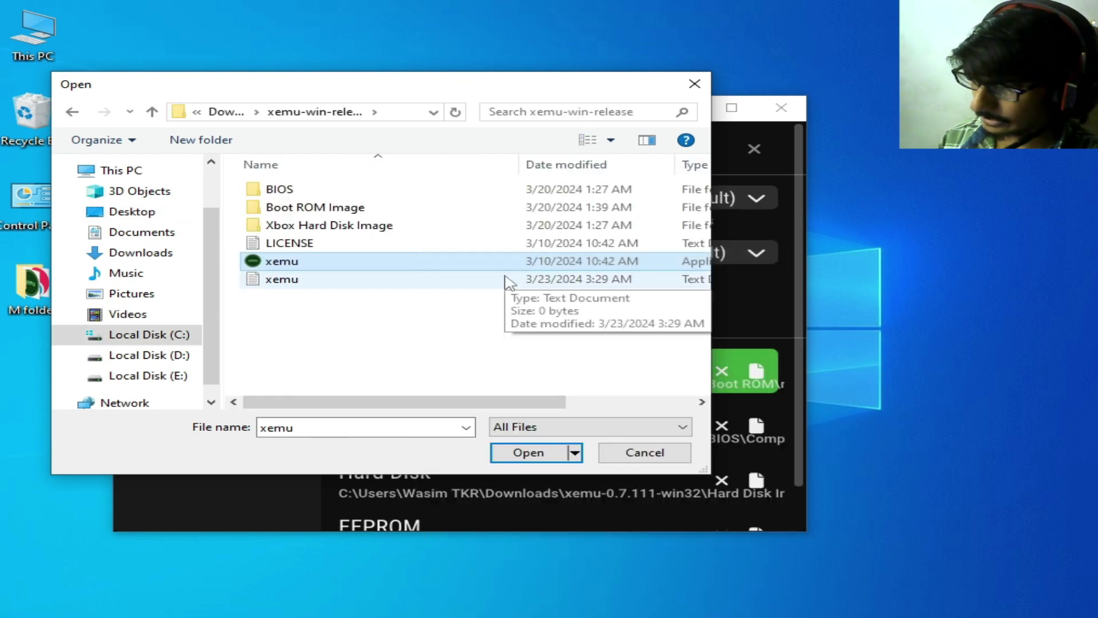
pyautogui.click(282, 191)
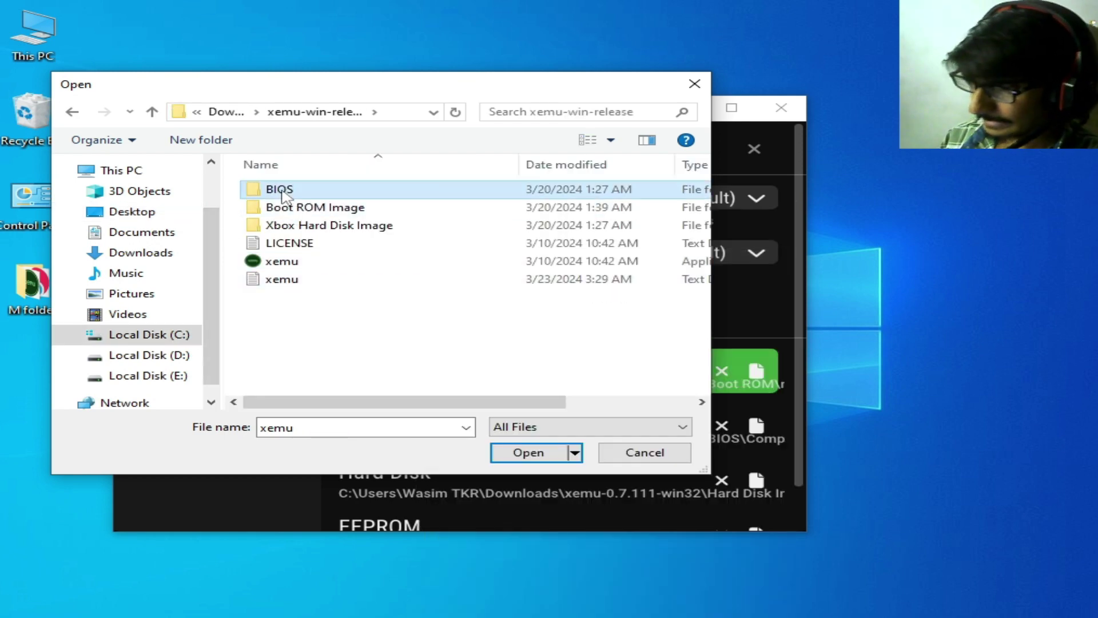
pyautogui.doubleClick(281, 190)
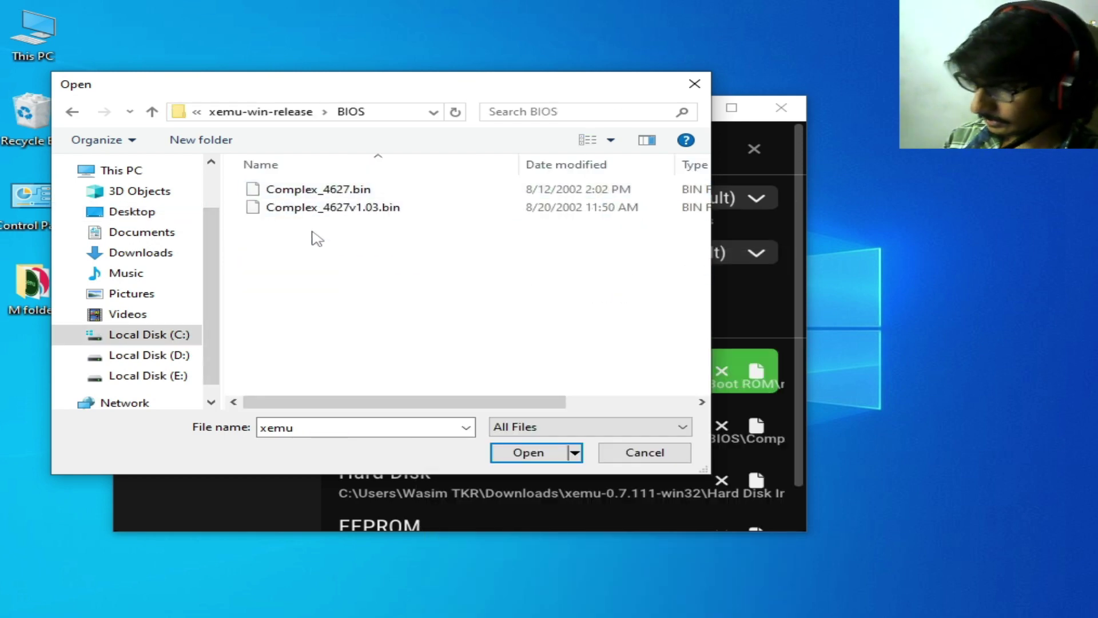
pyautogui.click(72, 112)
# Set the MCPX Boot ROM to mcpx_1.0.bin from the Boot ROM Image folder.
pyautogui.doubleClick(296, 209)
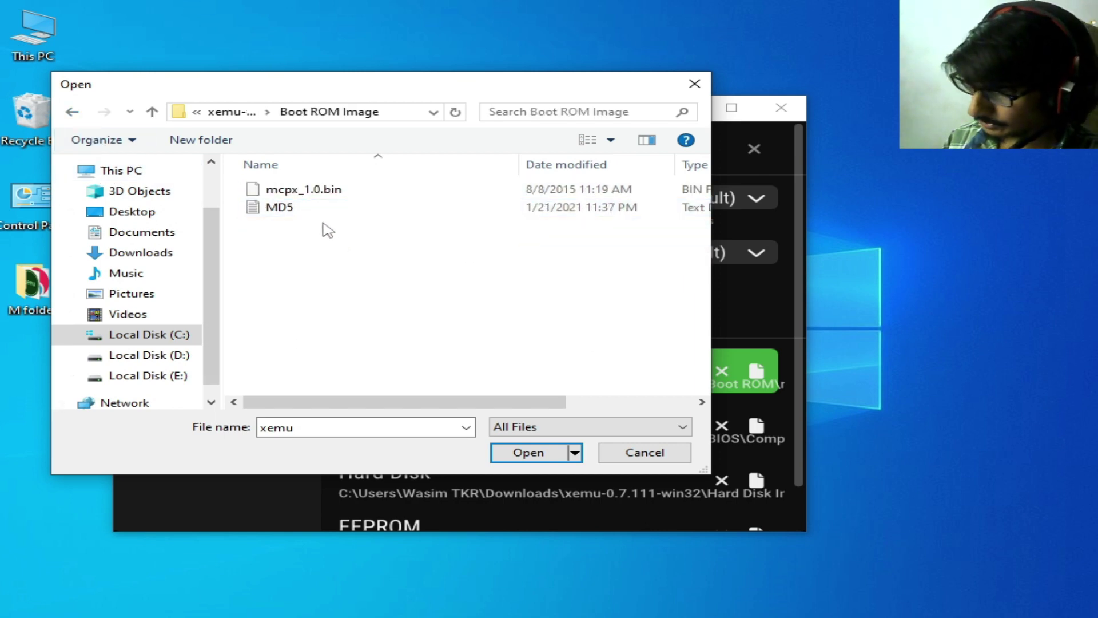
pyautogui.moveTo(406, 92); pyautogui.dragTo(473, 258)
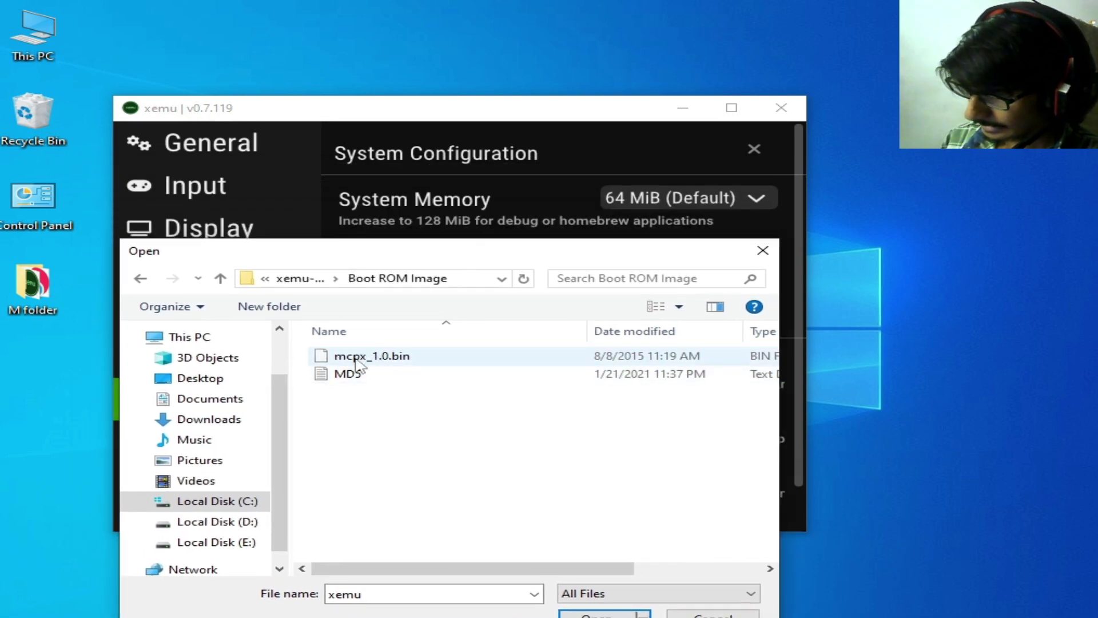
pyautogui.moveTo(465, 250); pyautogui.dragTo(574, 443)
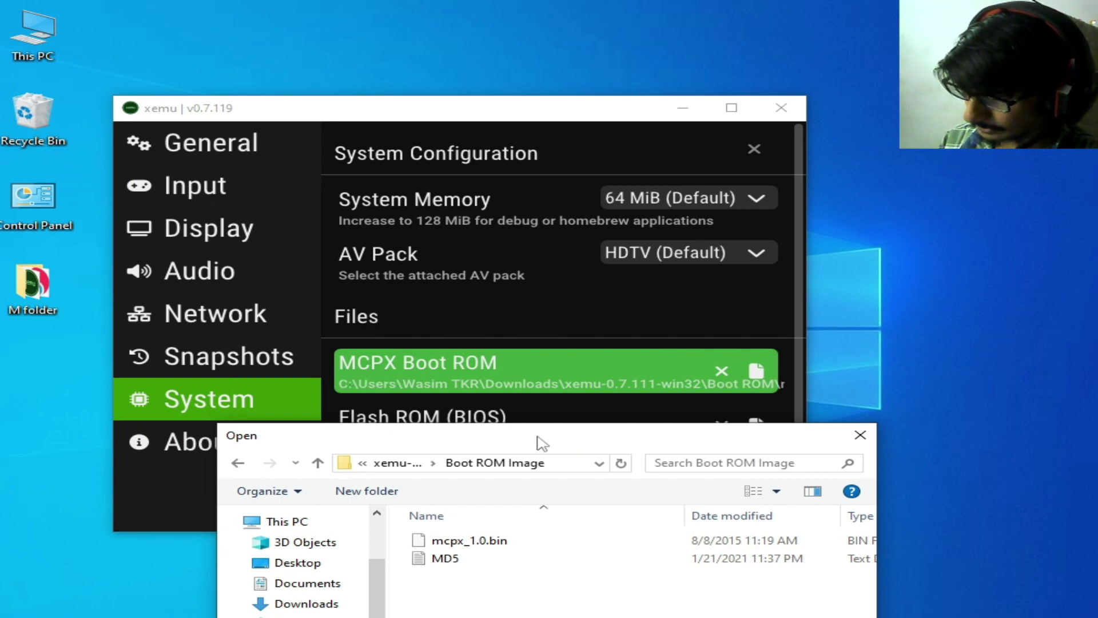
pyautogui.moveTo(538, 438); pyautogui.dragTo(484, 207)
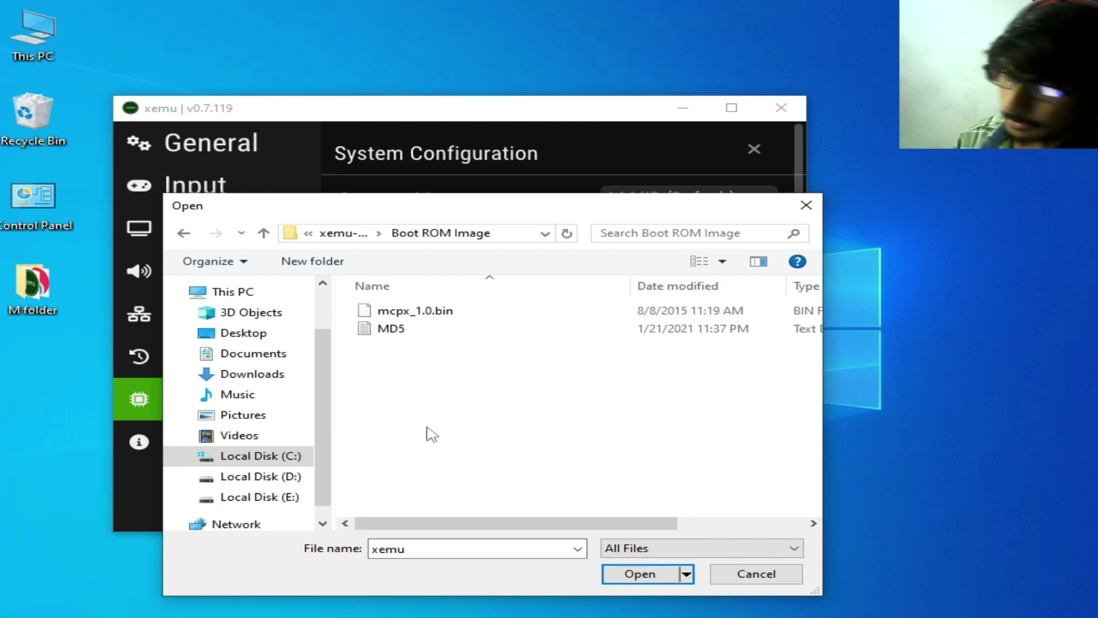
pyautogui.click(443, 311)
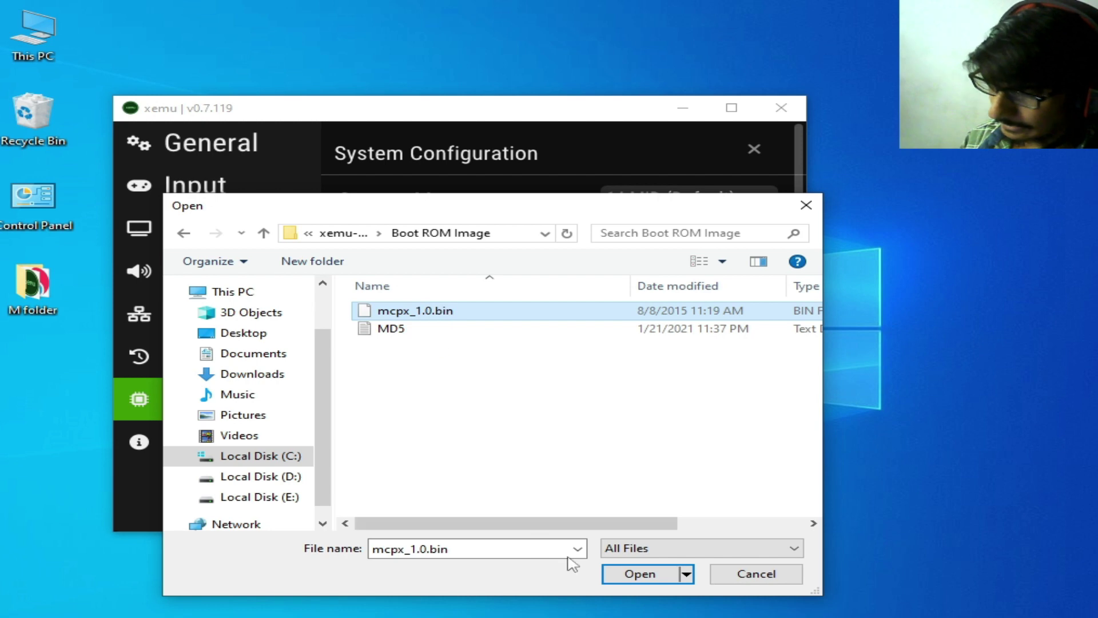
pyautogui.click(638, 574)
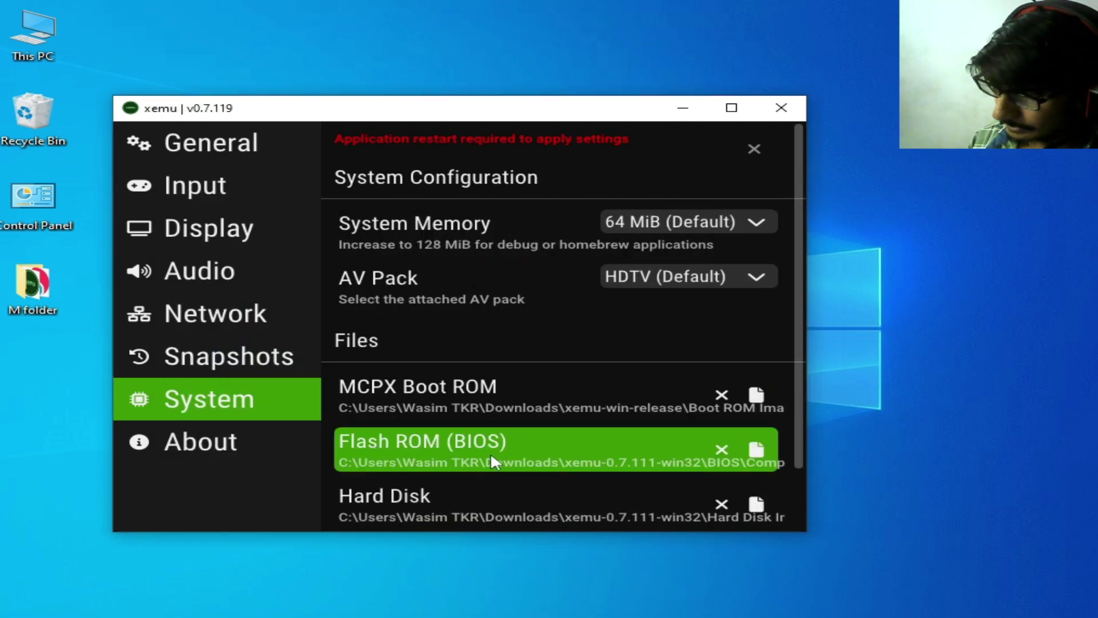
# Set the Flash ROM (BIOS) to Complex_4627.bin from the BIOS folder in xemu-win-release.
pyautogui.click(756, 452)
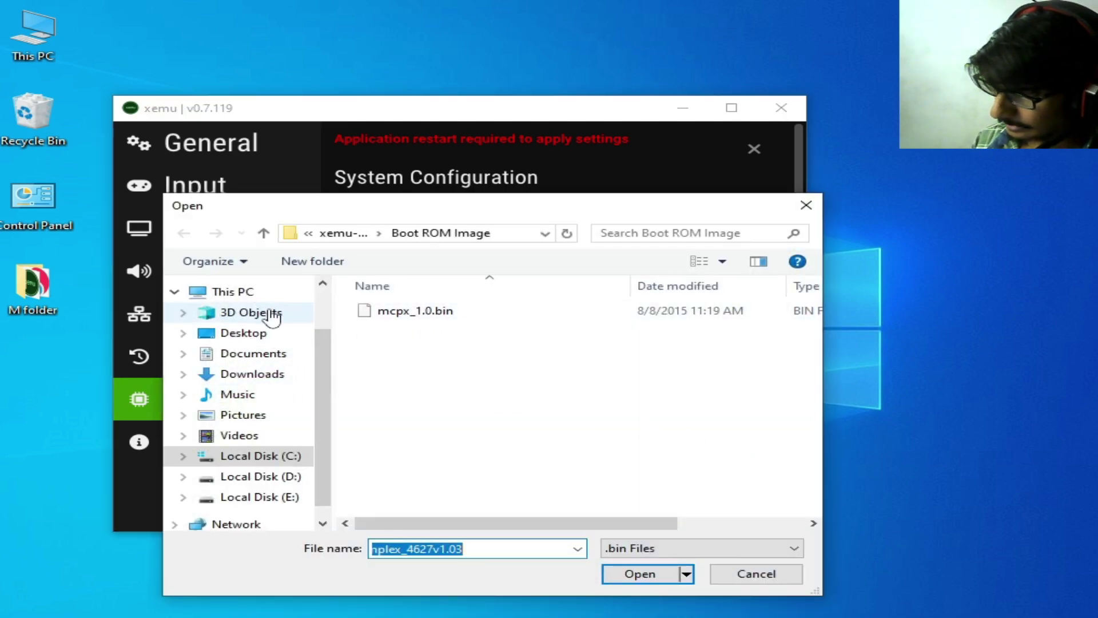
pyautogui.click(364, 235)
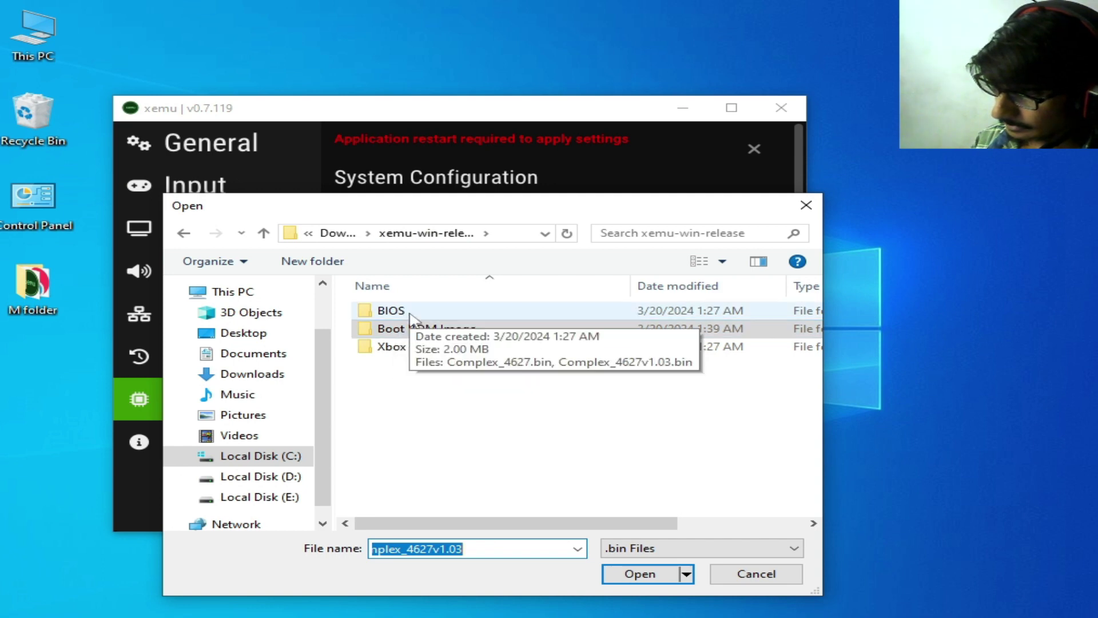
pyautogui.doubleClick(410, 313)
pyautogui.moveTo(494, 208); pyautogui.dragTo(526, 226)
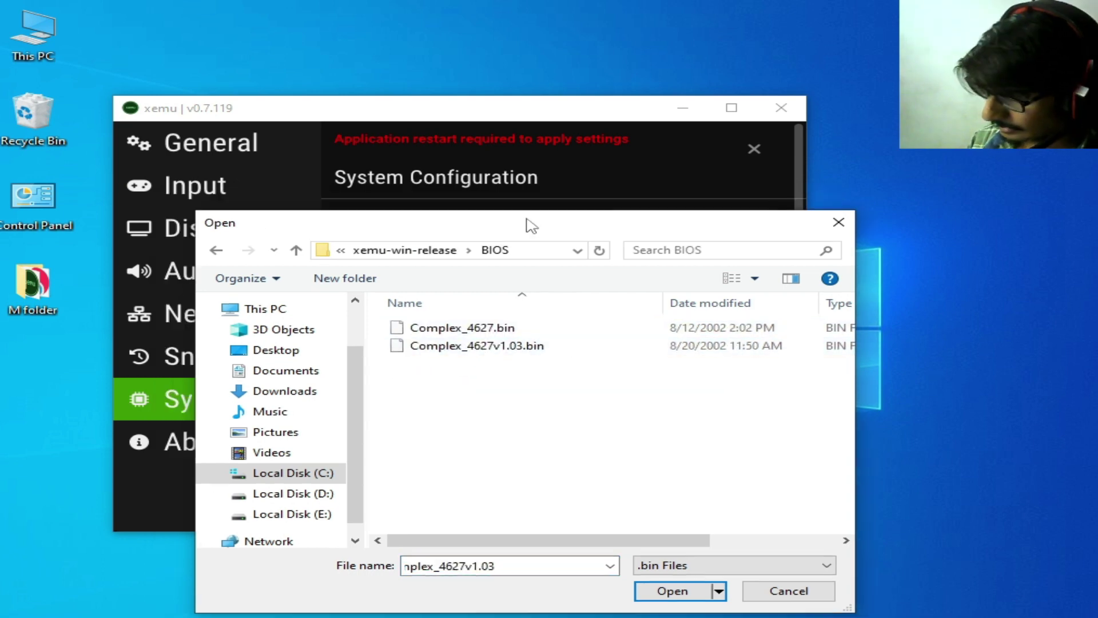
pyautogui.doubleClick(476, 330)
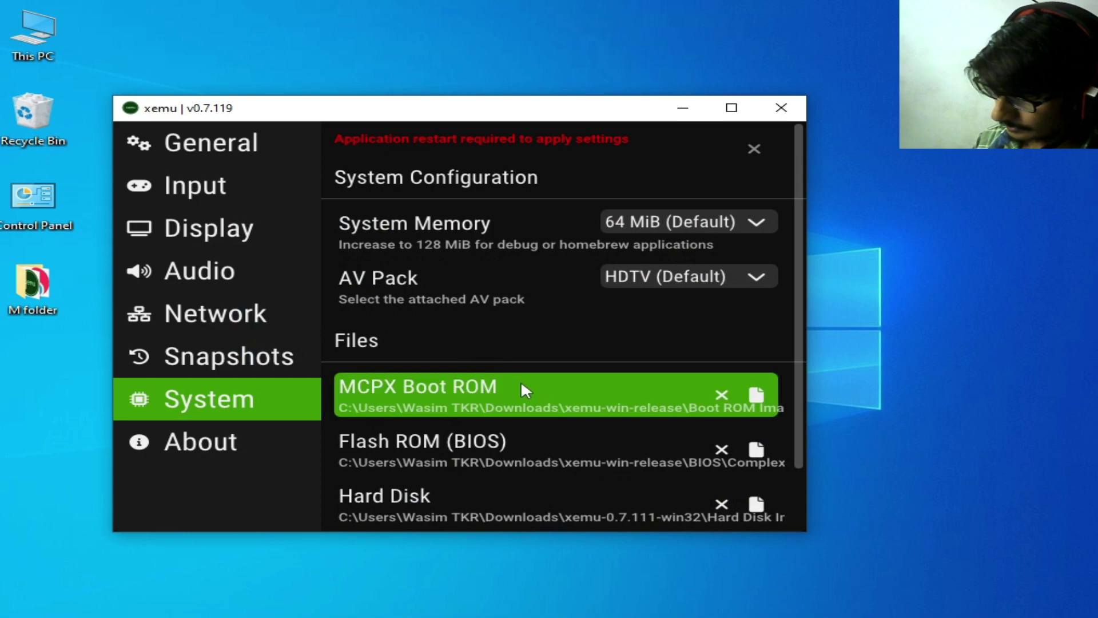
# Set the Hard Disk file to xbox_hdd.qcow2 from the Xbox Hard Disk Image folder.
pyautogui.click(757, 506)
pyautogui.click(380, 248)
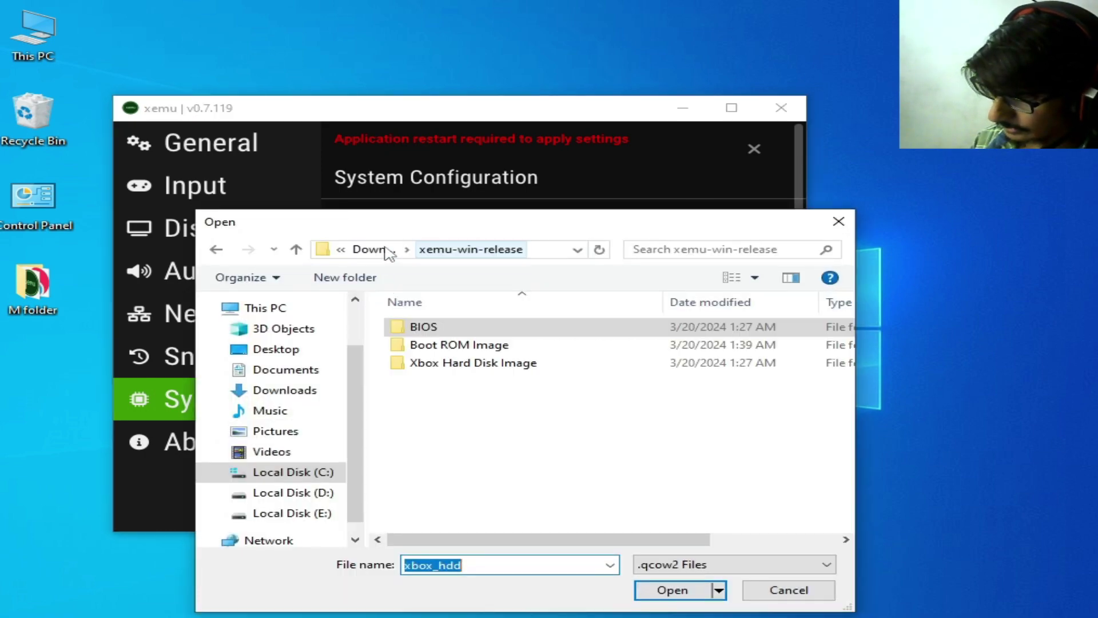
pyautogui.doubleClick(473, 364)
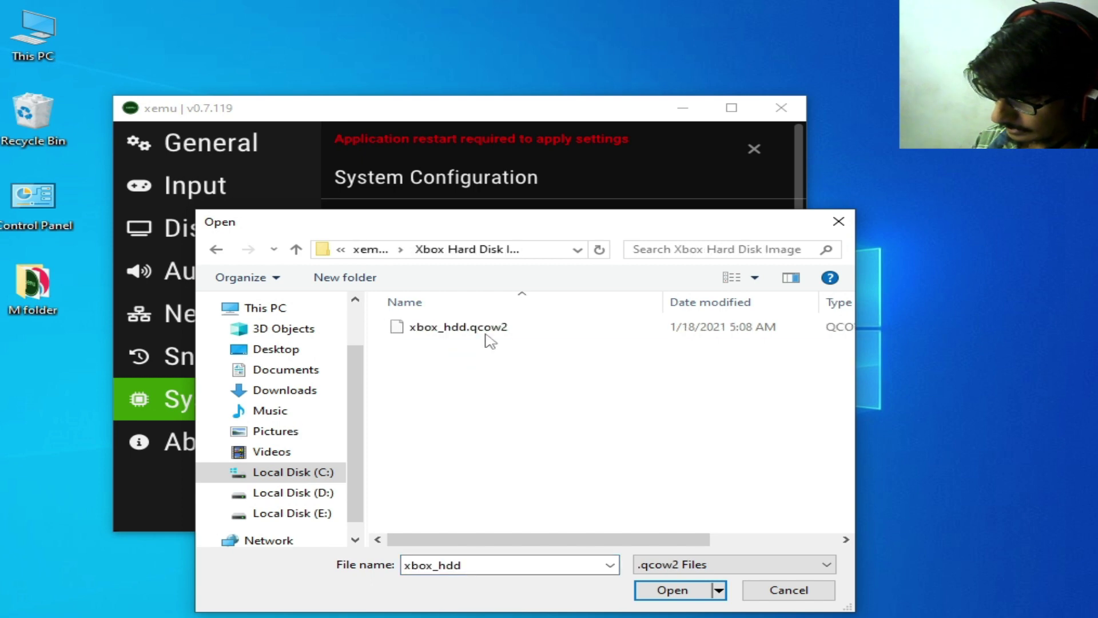
pyautogui.click(488, 337)
pyautogui.moveTo(534, 231)
pyautogui.mouseDown()
pyautogui.moveTo(600, 379)
pyautogui.moveTo(601, 565)
pyautogui.moveTo(522, 314)
pyautogui.moveTo(526, 229)
pyautogui.mouseUp()
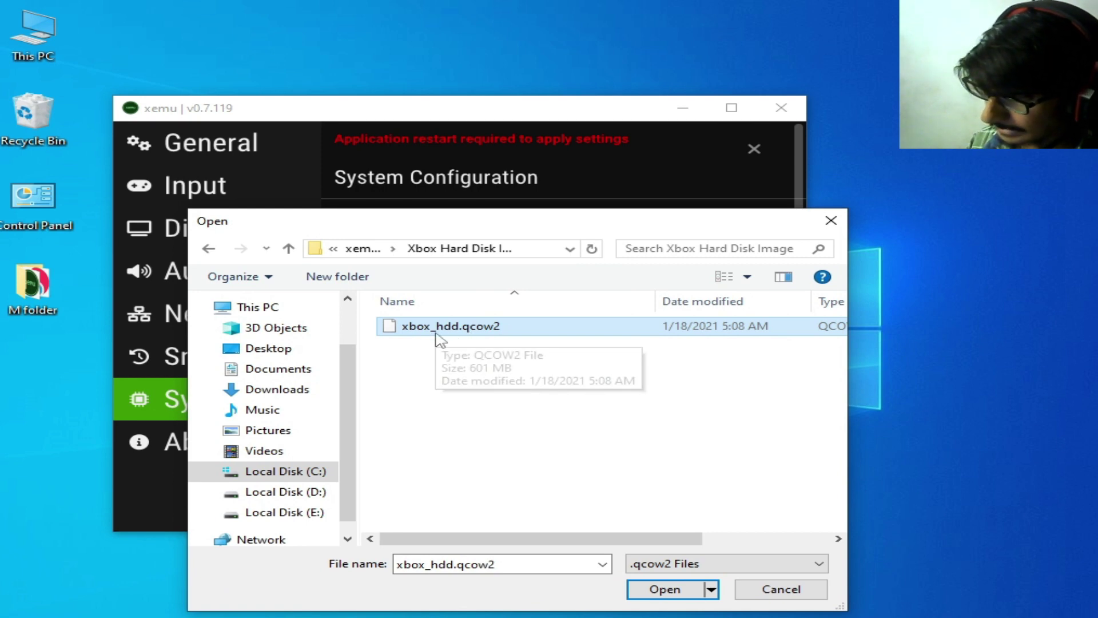
pyautogui.click(636, 589)
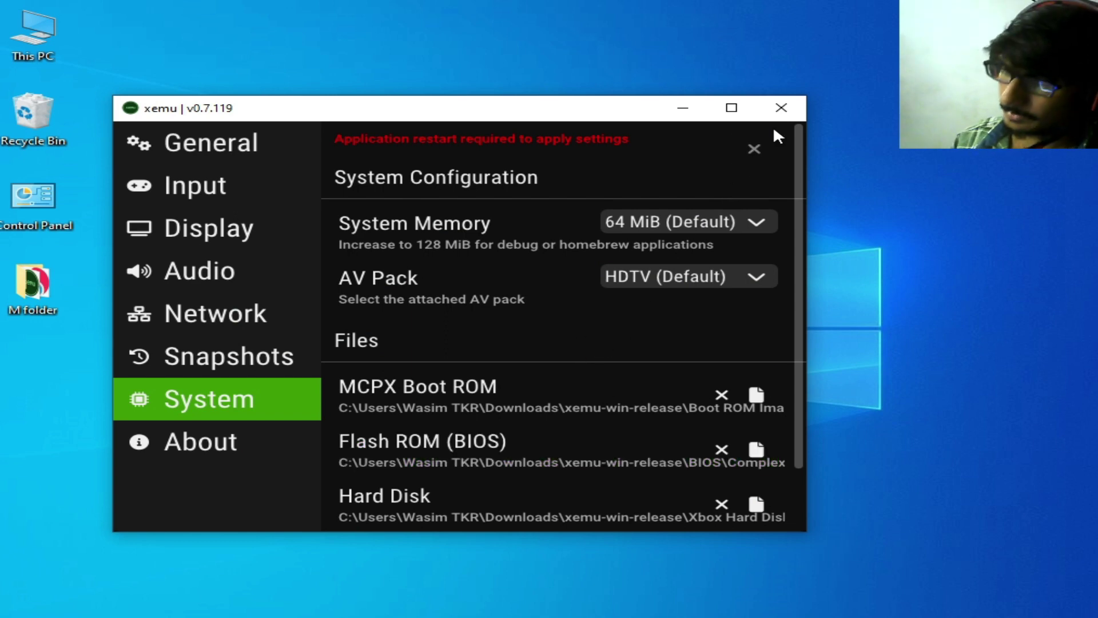
# Restart xemu from its desktop shortcut to apply the settings, and dismiss the DVD image error.
pyautogui.click(782, 108)
pyautogui.rightClick(628, 174)
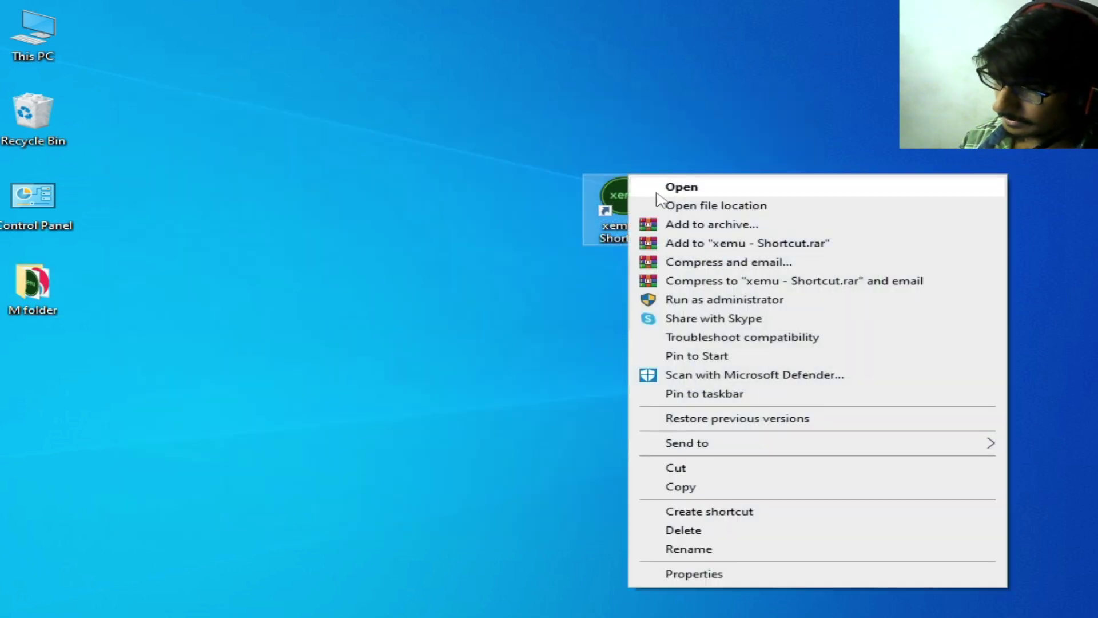
pyautogui.click(682, 187)
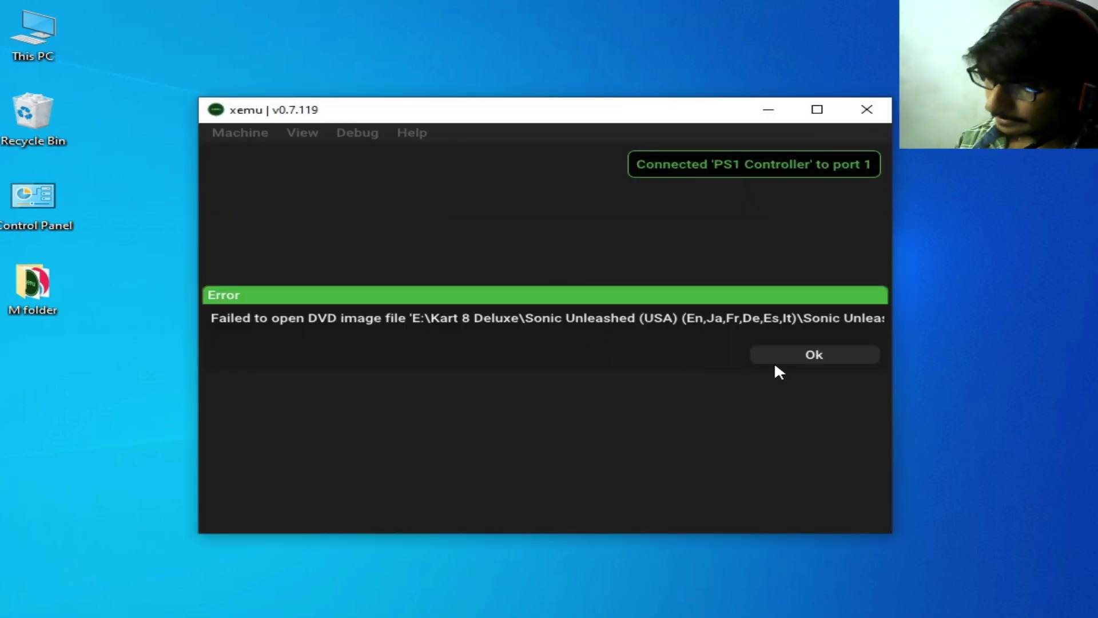
pyautogui.click(784, 357)
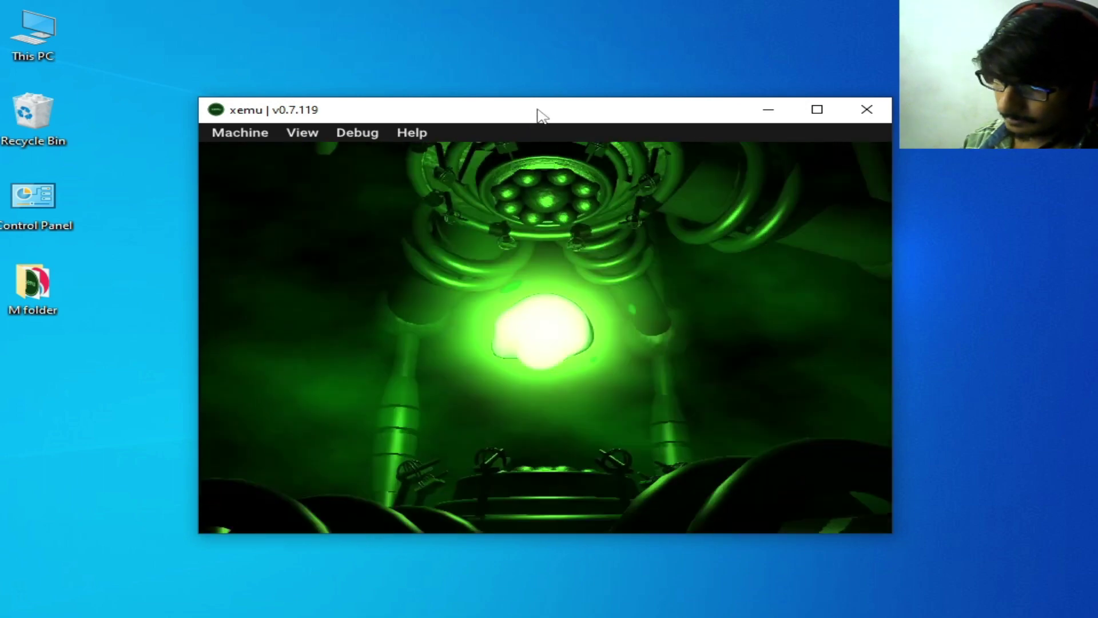
pyautogui.moveTo(540, 113); pyautogui.dragTo(417, 135)
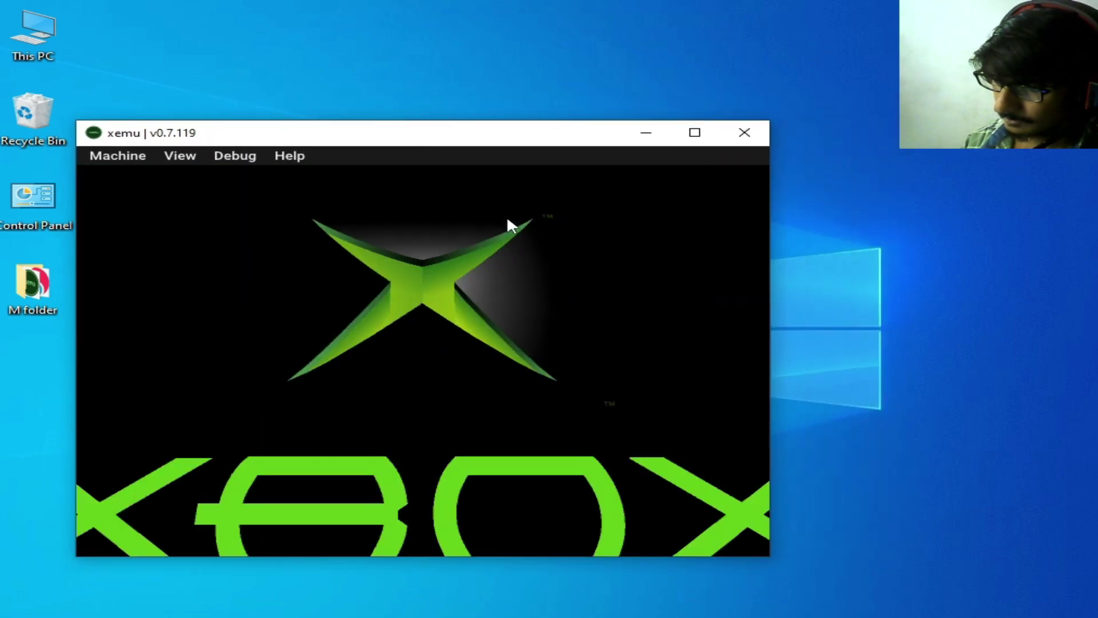